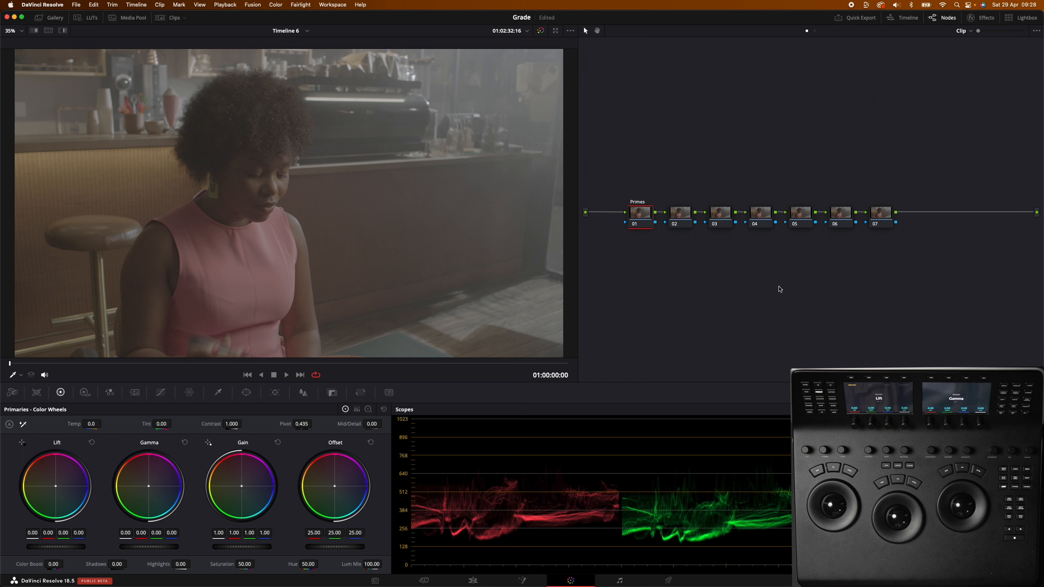
- Label nodes 02 through 07 as sat, windows, Curve, look, cst and glow
key("alt+shift+apostrophe")
key("alt+shift+apostrophe")
key("alt+shift+apostrophe")
key("alt+shift+apostrophe")
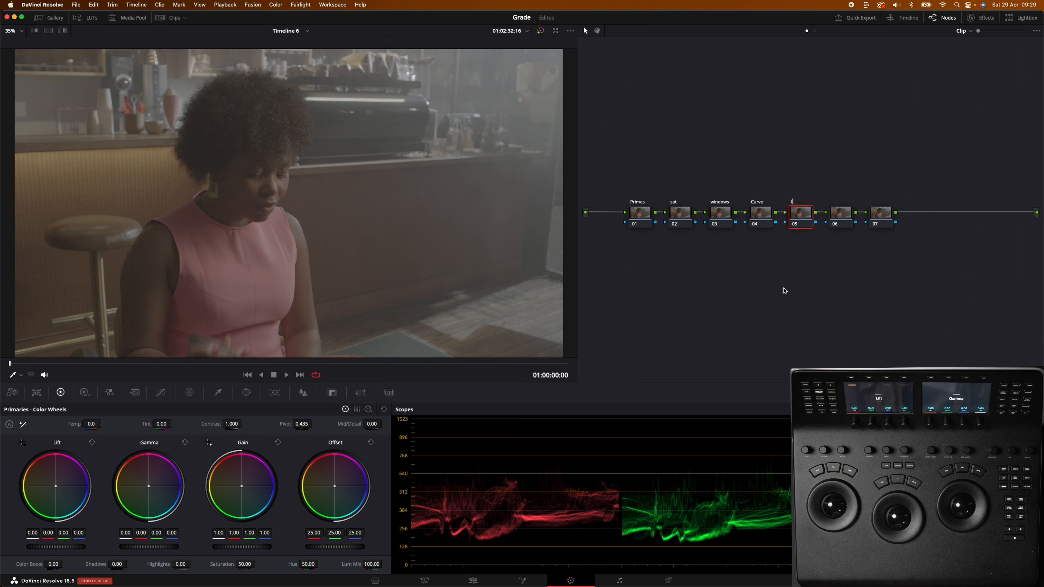
key("alt+shift+apostrophe")
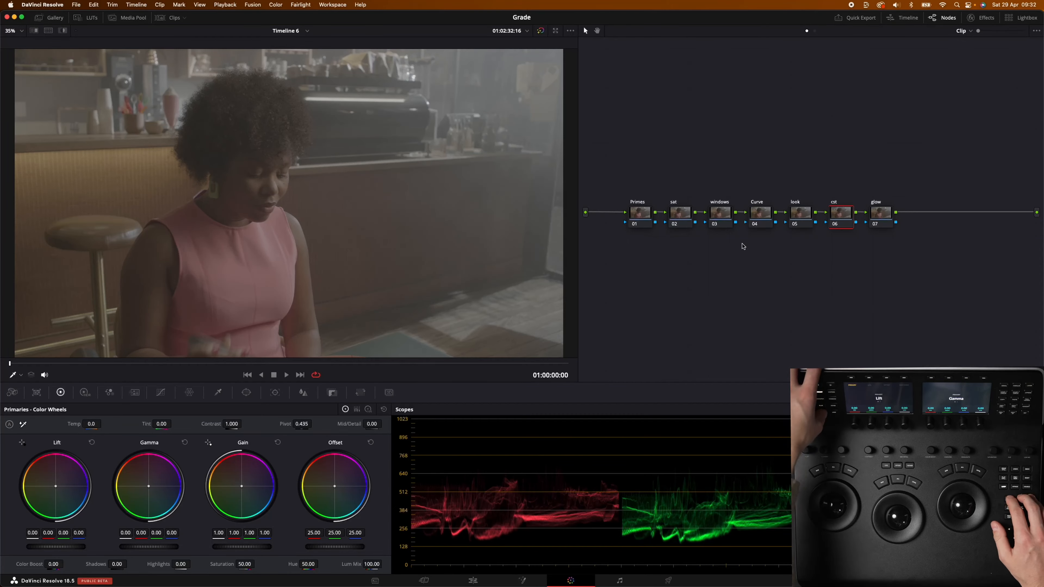
- Apply the Color Space Transform effect to the cst node
key("alt+shift+apostrophe")
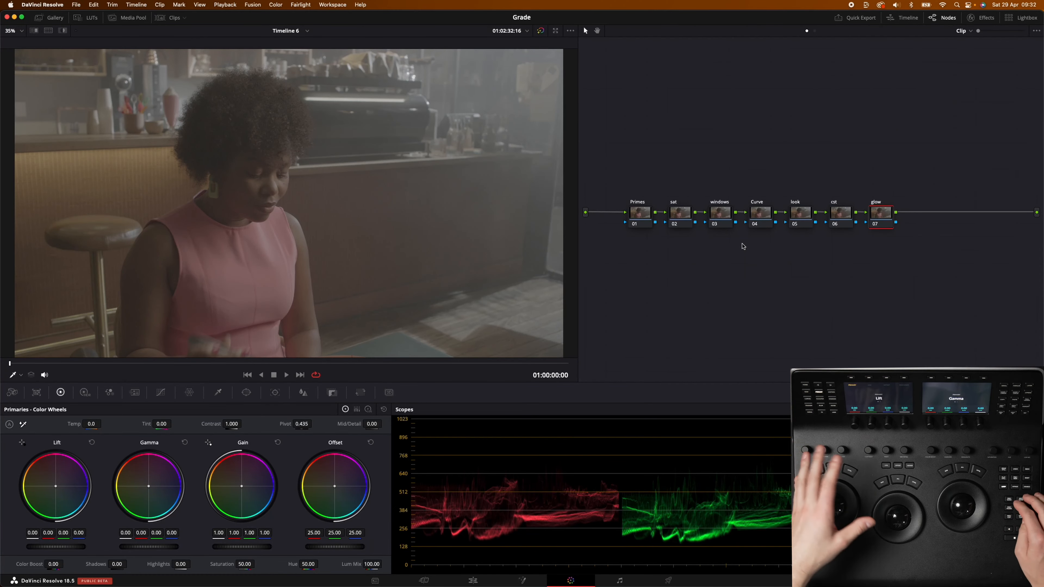
key("alt+shift+semicolon")
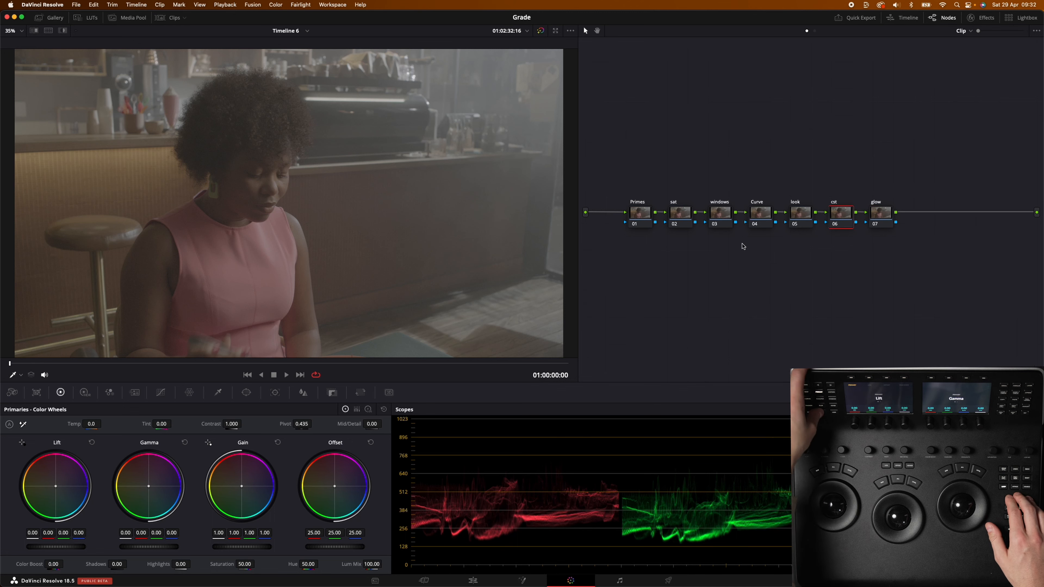
key("super+6")
left_click_drag(937, 232, 806, 219)
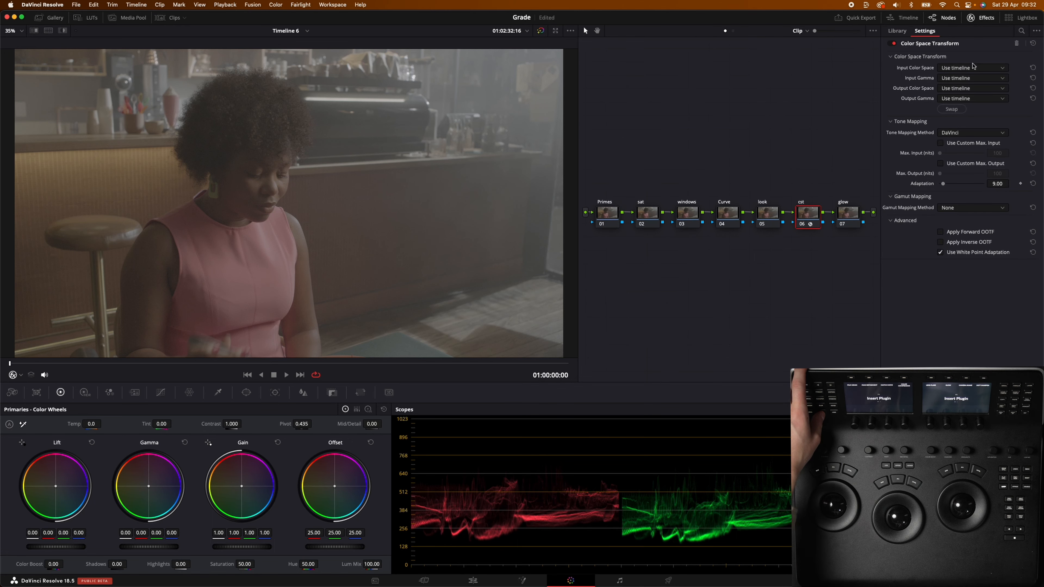
- Set the Color Space Transform's input color space to REDWideGamutRGB and its input gamma to RED Log3G10
left_click(959, 68)
scroll(961, 103, "down", 5)
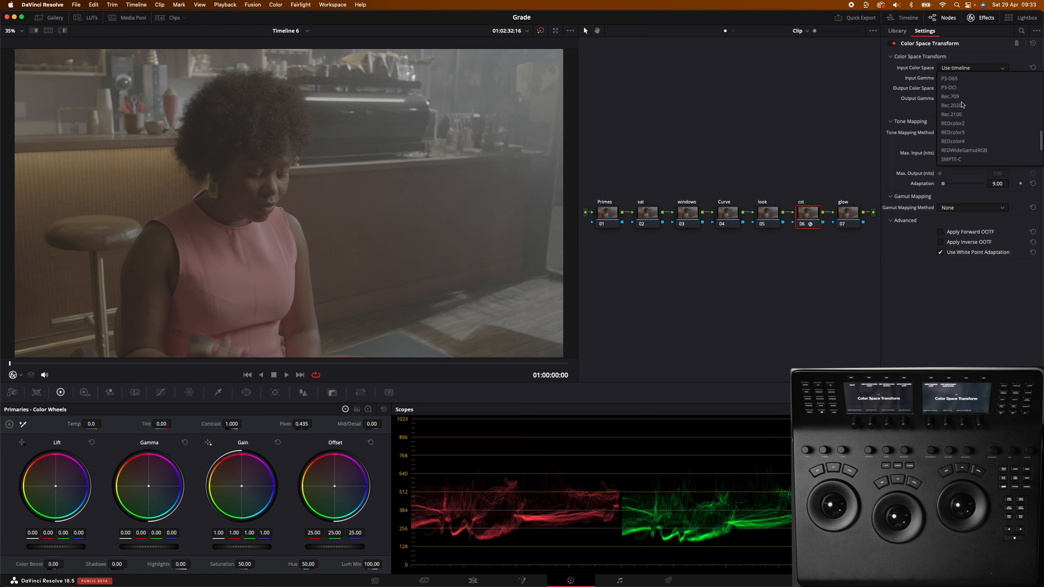
scroll(968, 114, "down", 3)
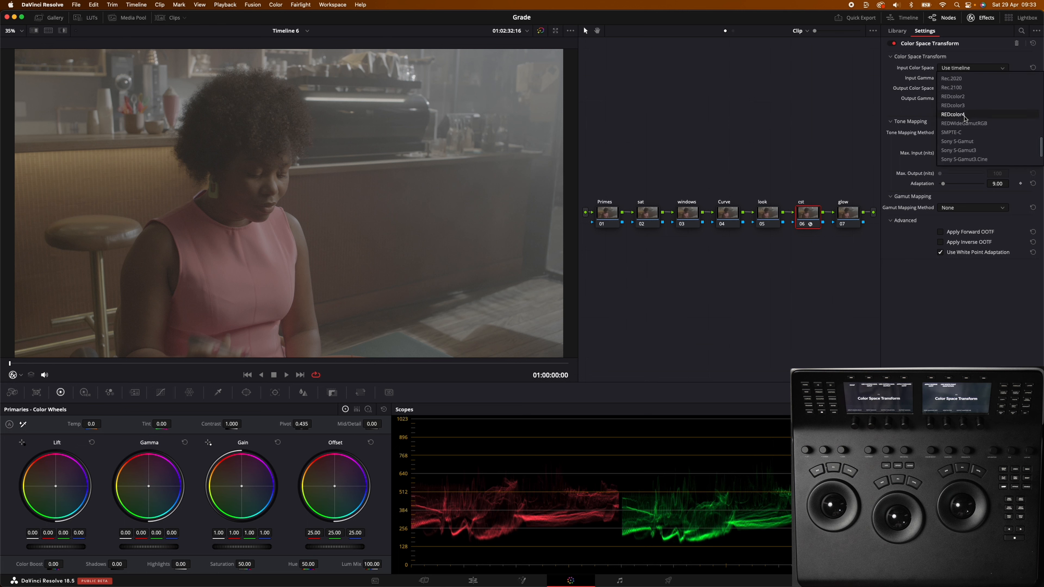
left_click(951, 124)
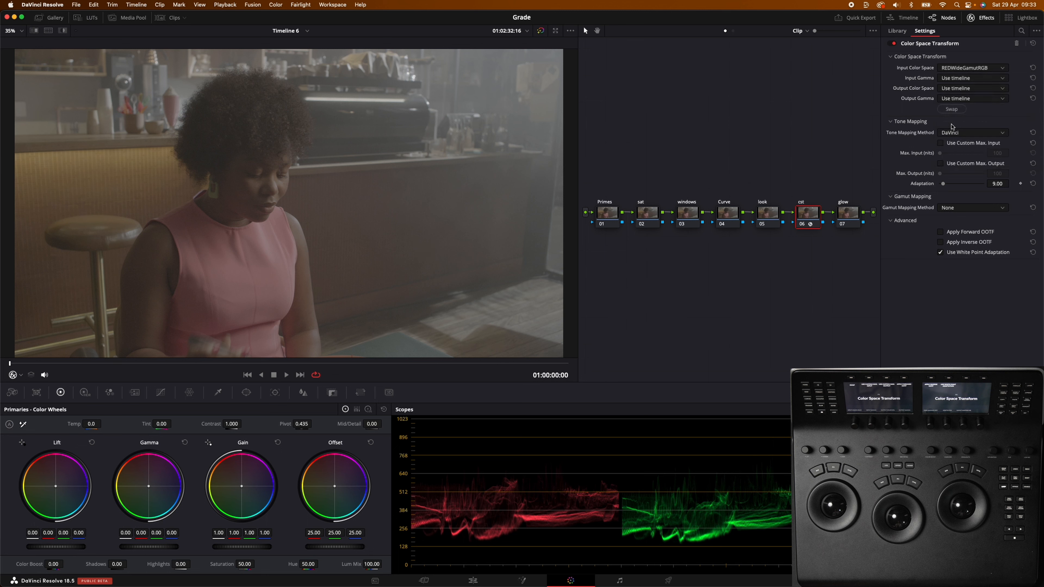
left_click(952, 79)
key("r")
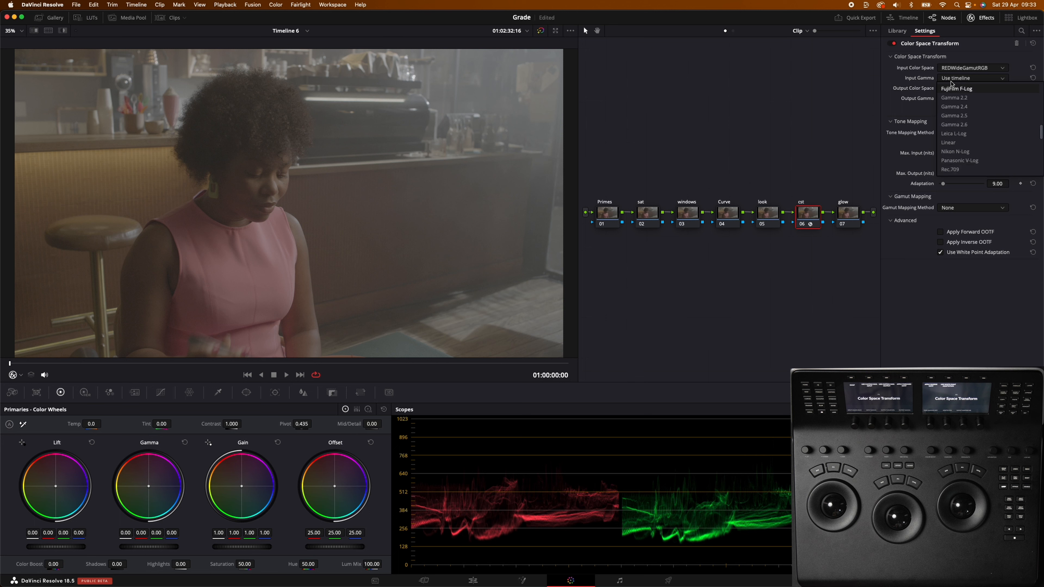
scroll(960, 127, "down", 5)
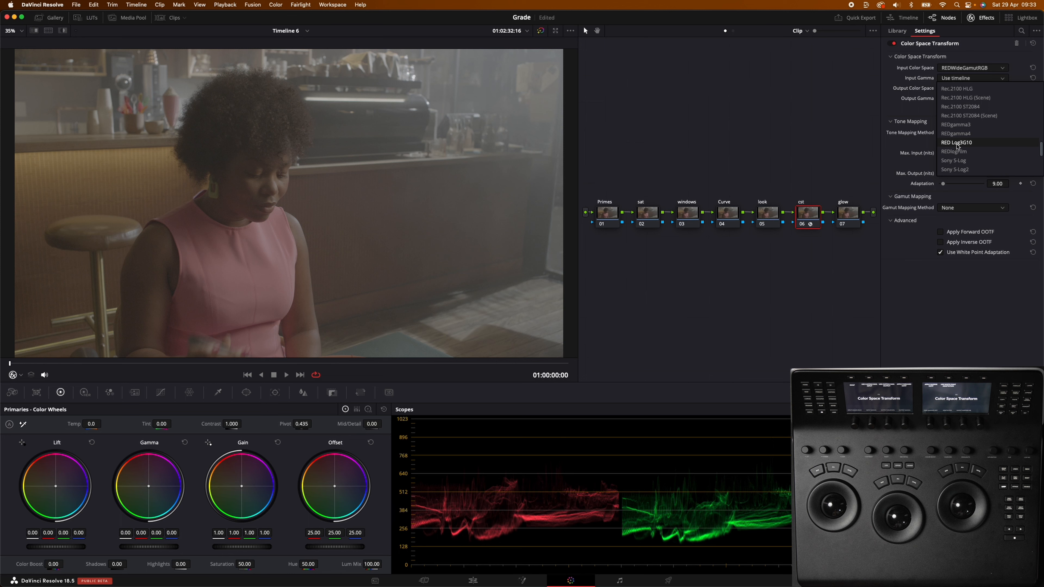
left_click(957, 143)
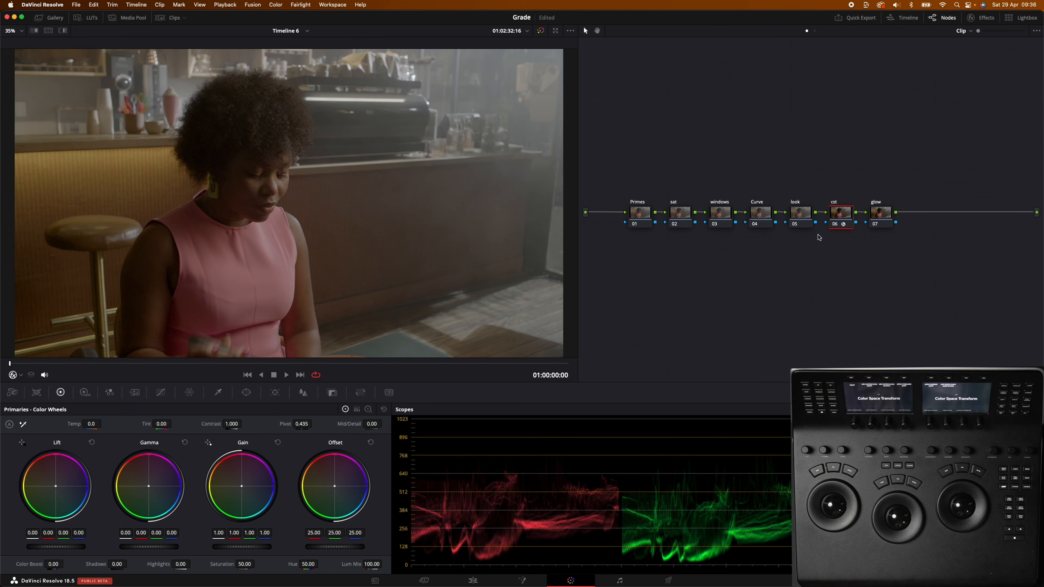
- Search the effects for "glow" and apply the Glow effect to the glow node
key("shift+apostrophe")
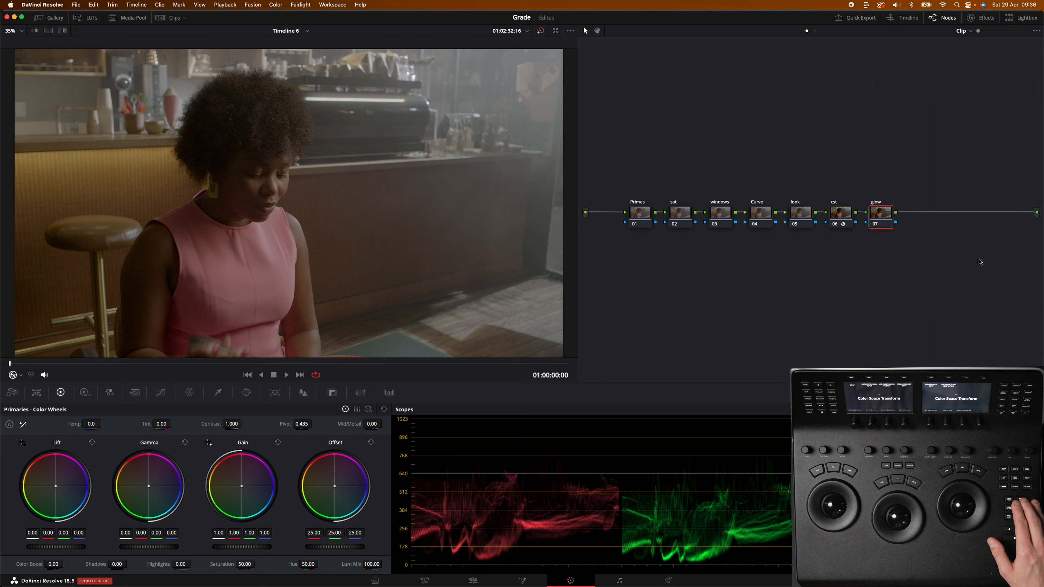
key("super+6")
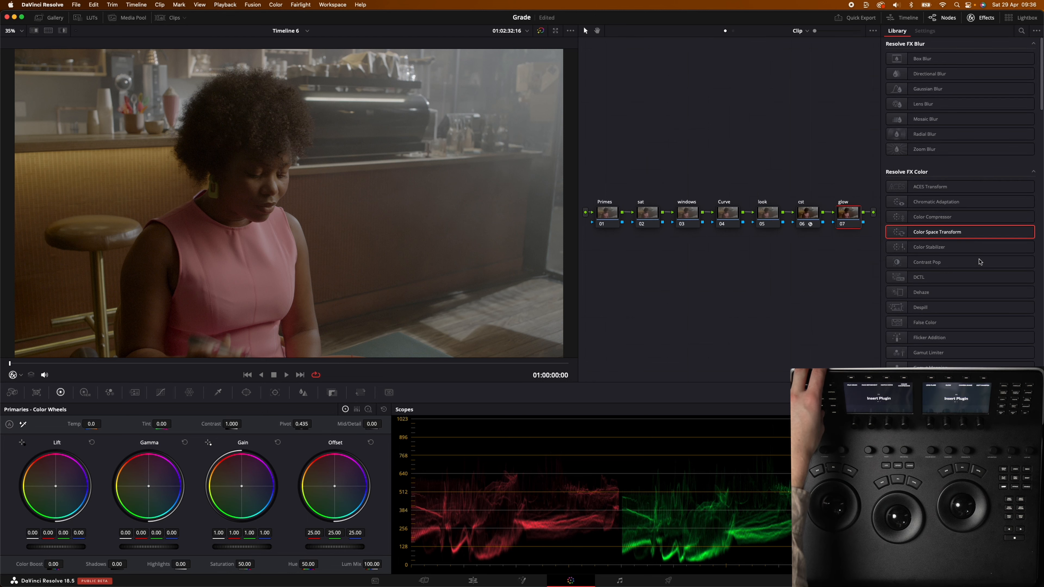
left_click(1022, 32)
type("glow")
left_click_drag(920, 80, 848, 215)
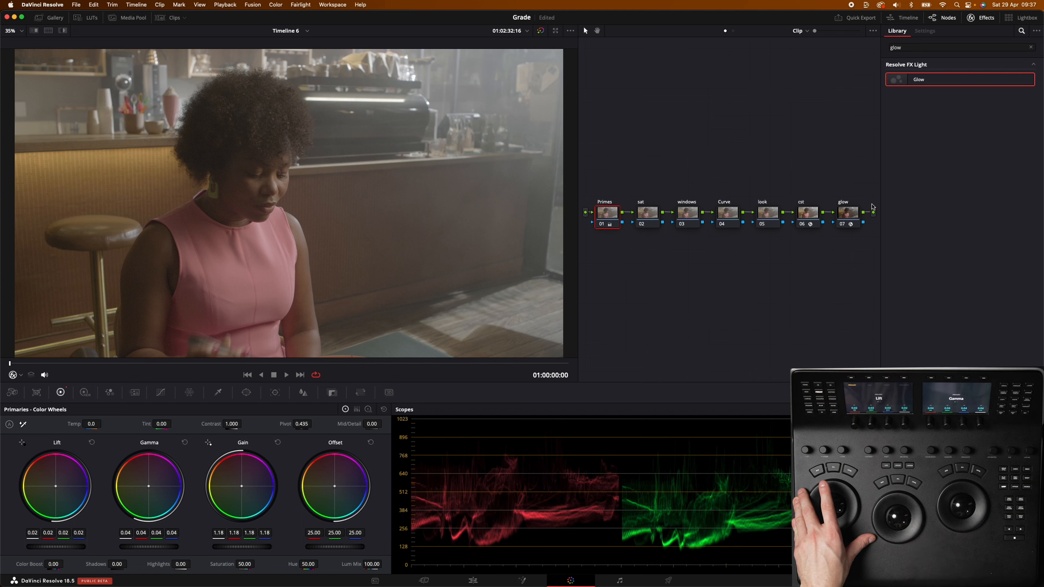
- Boost the colour on the sat node and shape a gentle custom contrast curve on the Curve node
left_click(975, 19)
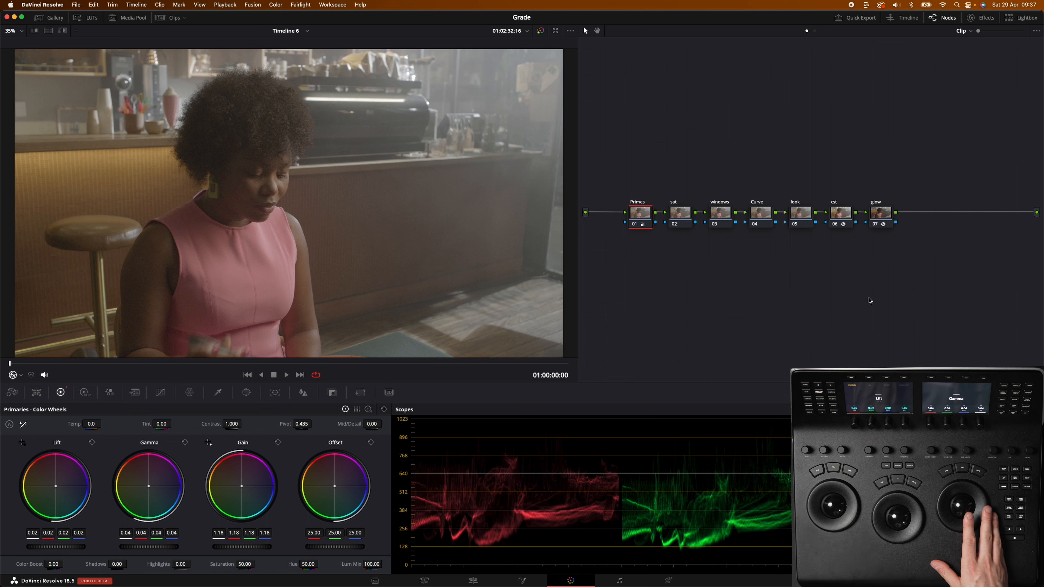
key("alt+shift+apostrophe")
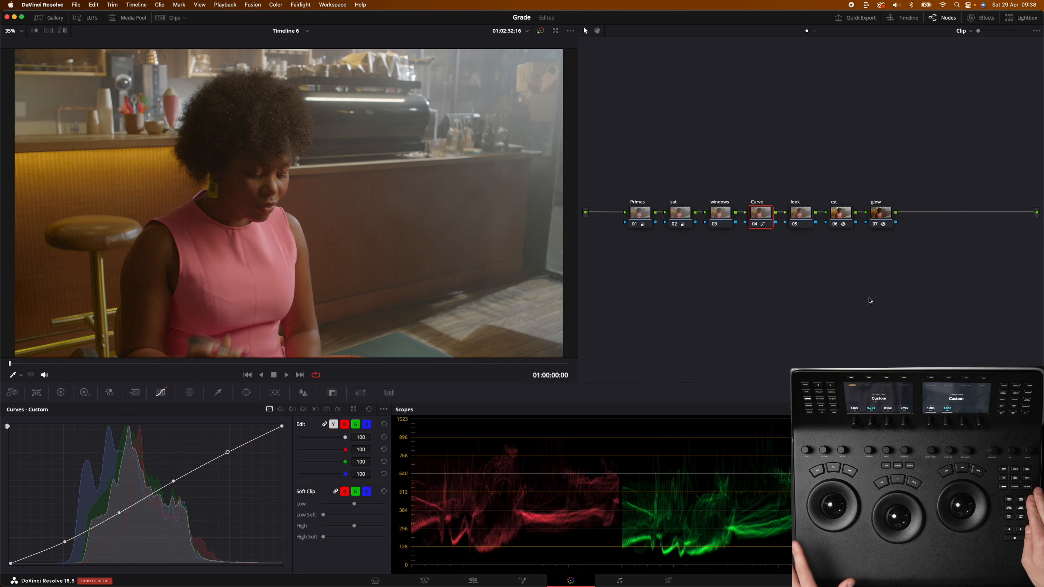
- Split-tone the look node with red, green and blue lift of -0.04, 0.02, 0.06 and gain of 1.03, 0.98, 0.95
key("shift+apostrophe")
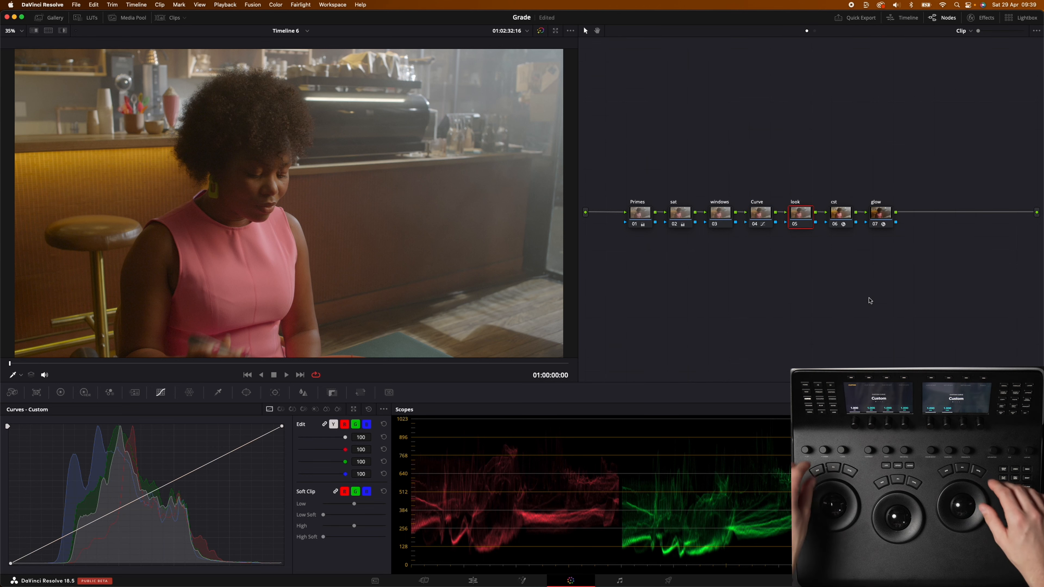
key("alt+z")
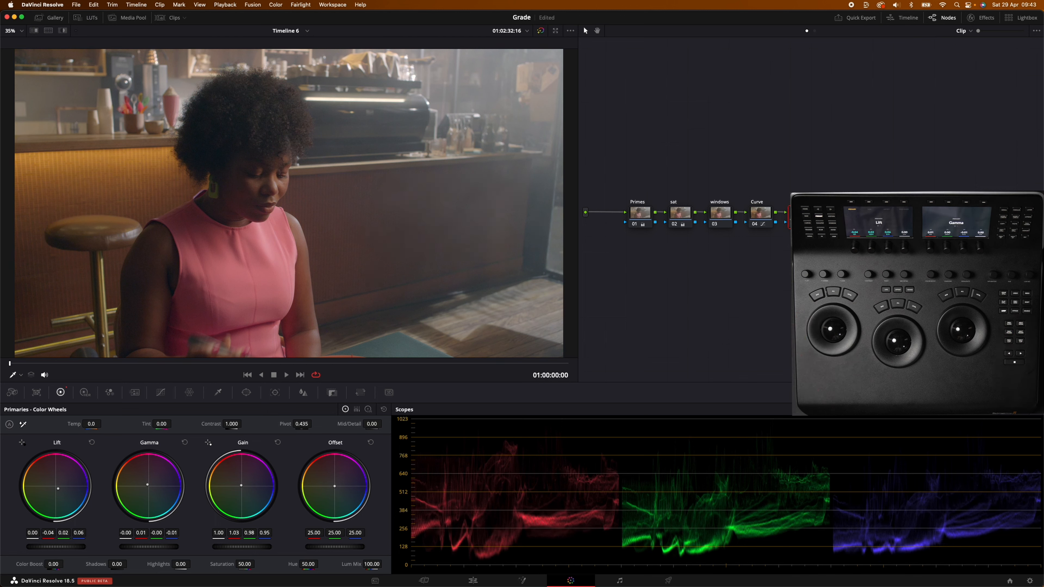
- Refine the Curve node's contrast curve and compare the shot with that node off and on
key("shift+apostrophe")
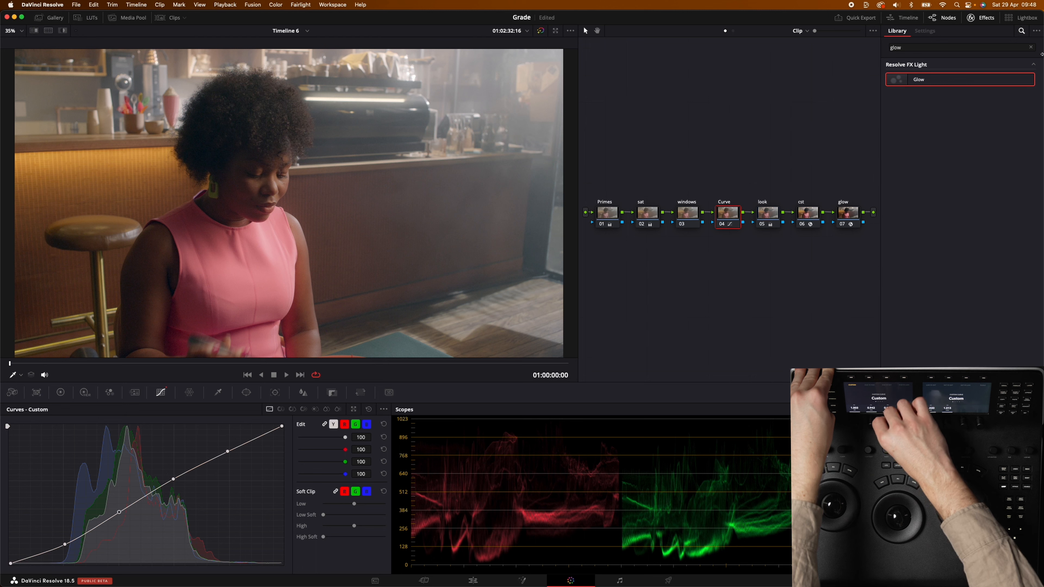
key("super+d")
key("super+d")
- On the windows node, darken the area around the woman with a circular power window and a lowered custom curve
key("alt+shift+semicolon")
key("alt+shift+semicolon")
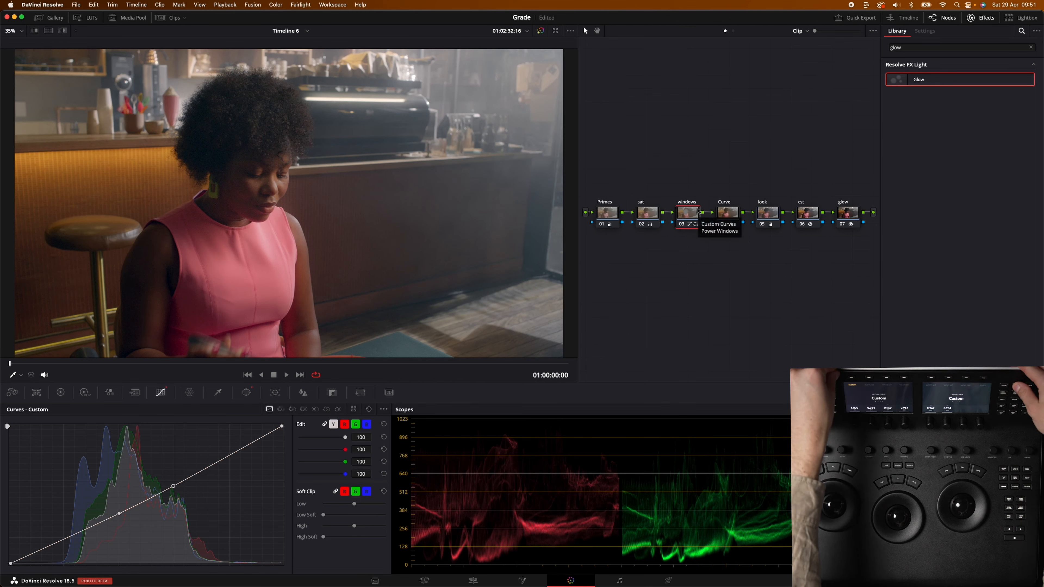
- Add a parallel node beneath the windows node and move the Curve, look, cst and glow nodes further along the chain
key("alt+p")
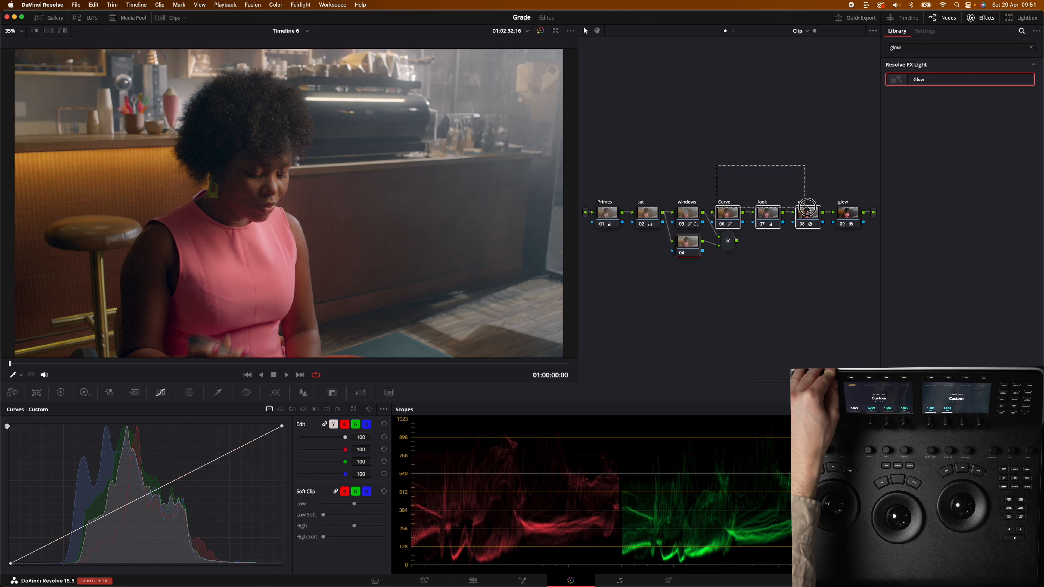
left_click(980, 17)
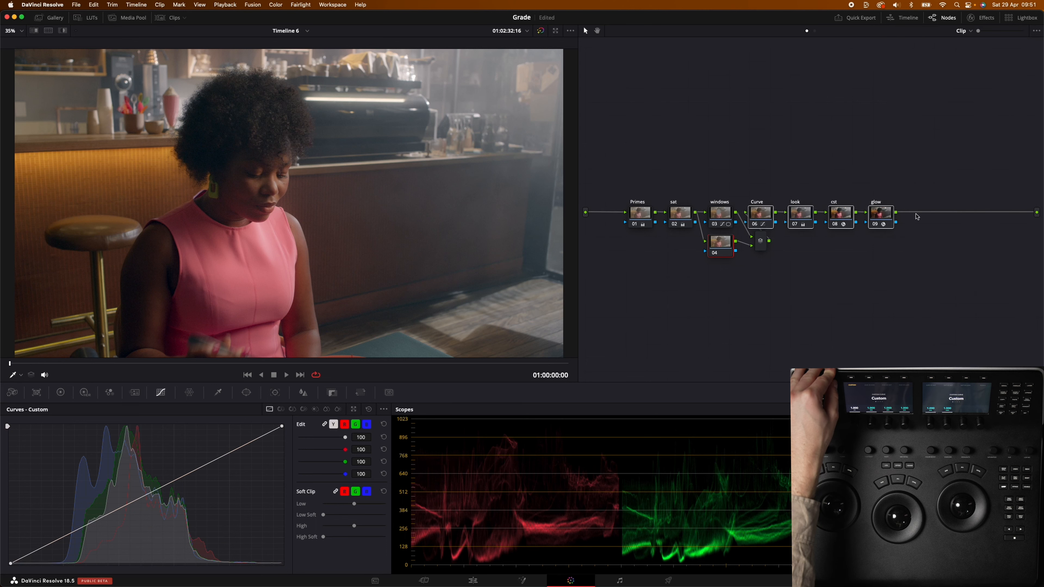
left_click_drag(758, 219, 834, 222)
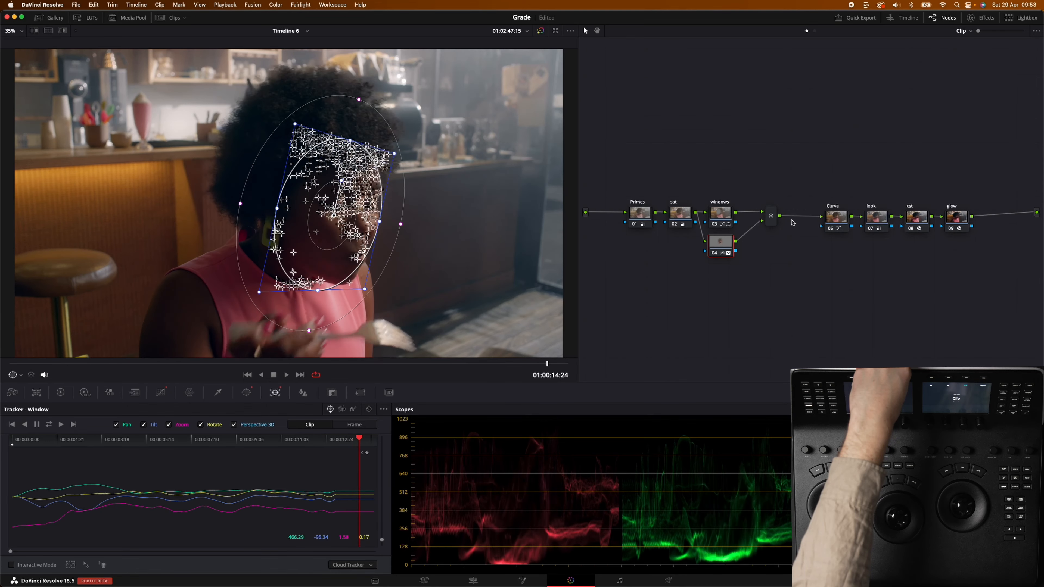
- Track the windows node's circular power window through the clip from its first frame
left_click(720, 218)
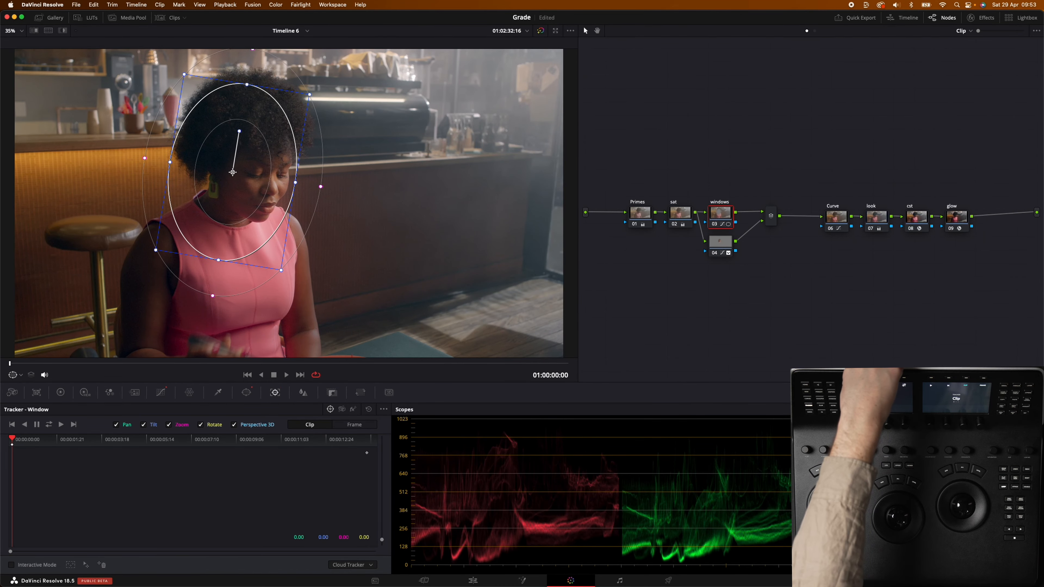
key("super+t")
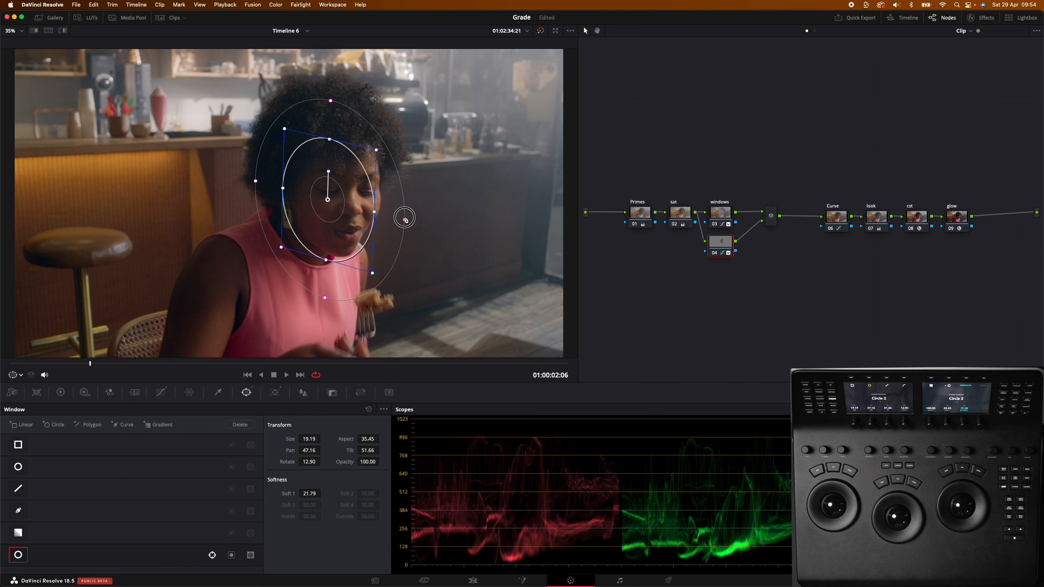
- Set the softness of node 04's face window to 31.33 and play the clip with the window overlay turned off
key("space")
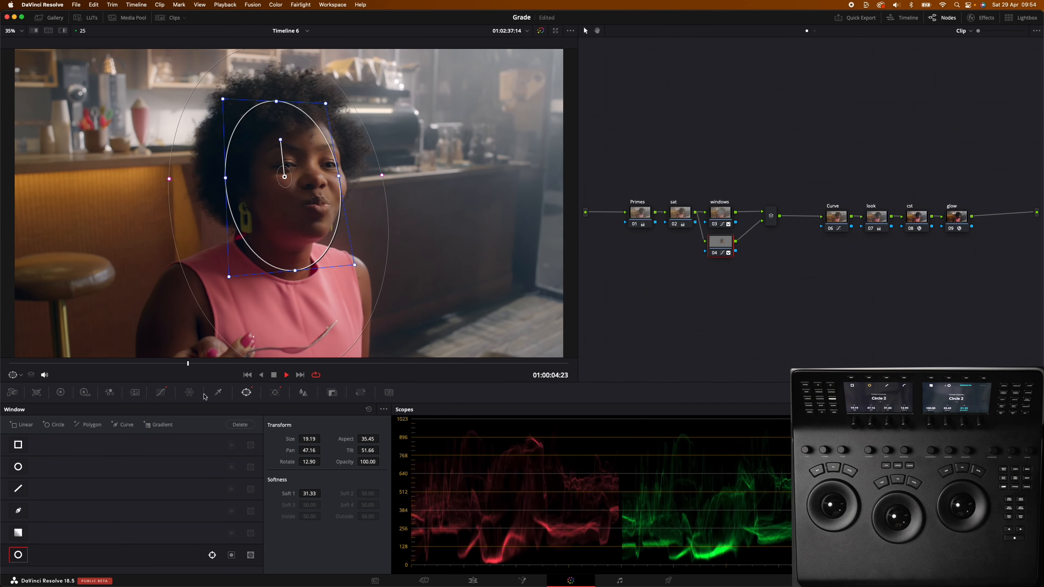
left_click(21, 375)
left_click(24, 386)
key("space")
key("space")
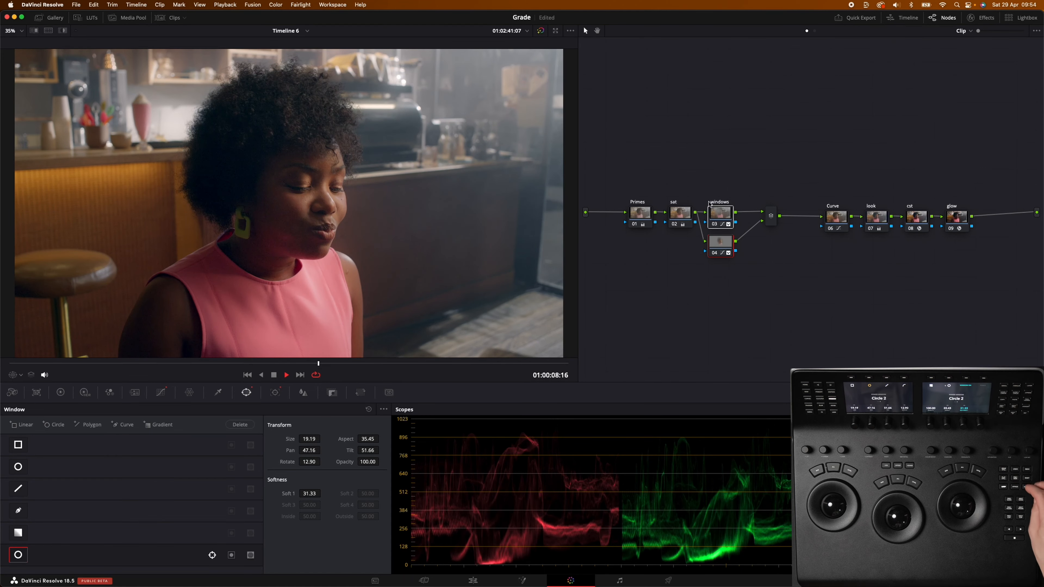
- Compare the shot with both power window nodes disabled and enabled
key("ctrl+d")
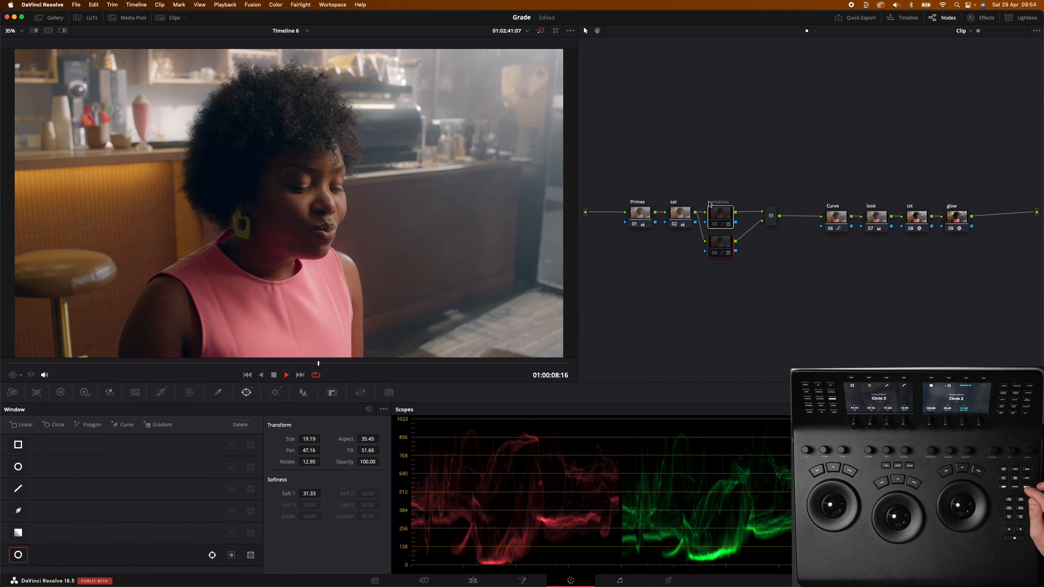
key("ctrl+d")
key("ctrl+d")
key("ctrl+d")
key("super+d")
key("super+d")
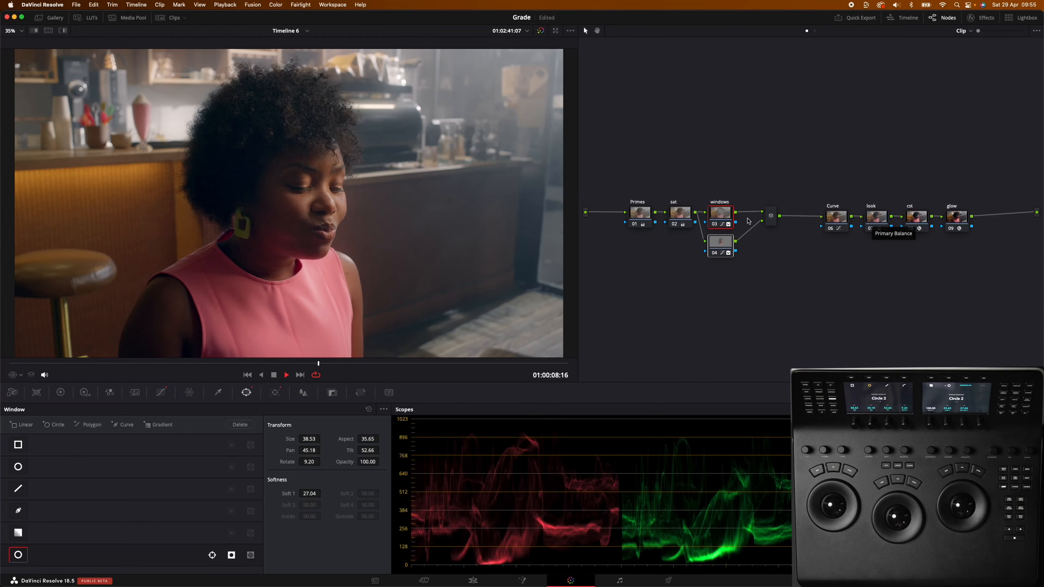
- Check the shot without the look node, and set that node's lift to -0.03 red, 0.02 green and 0.05 blue
left_click(878, 221)
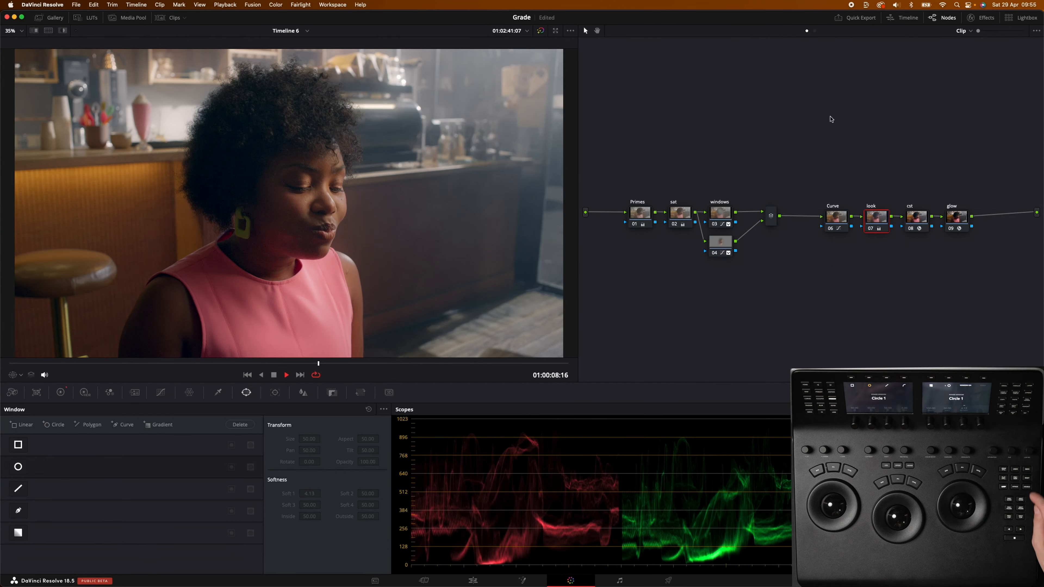
key("ctrl+d")
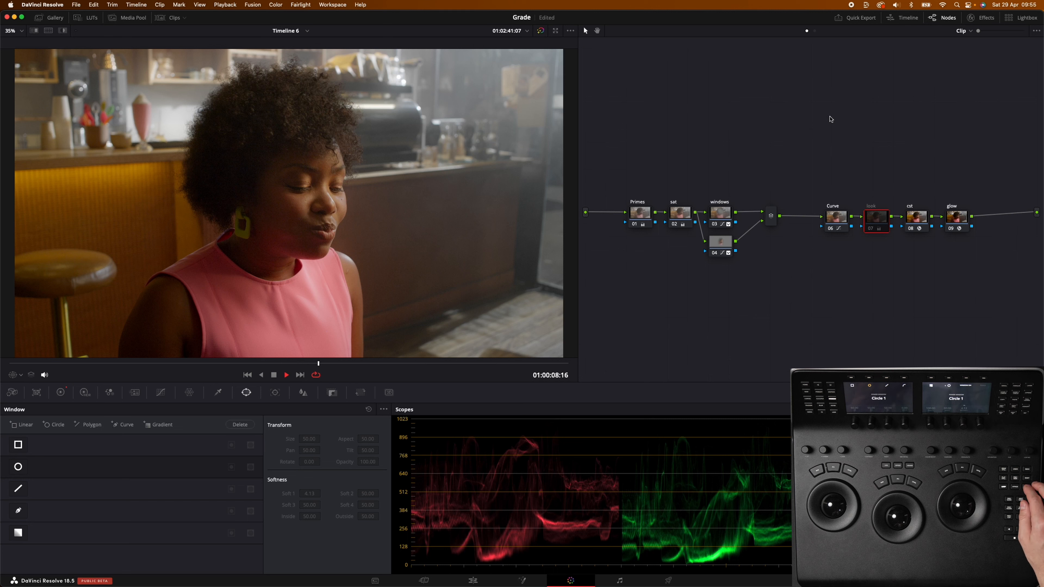
key("ctrl+d")
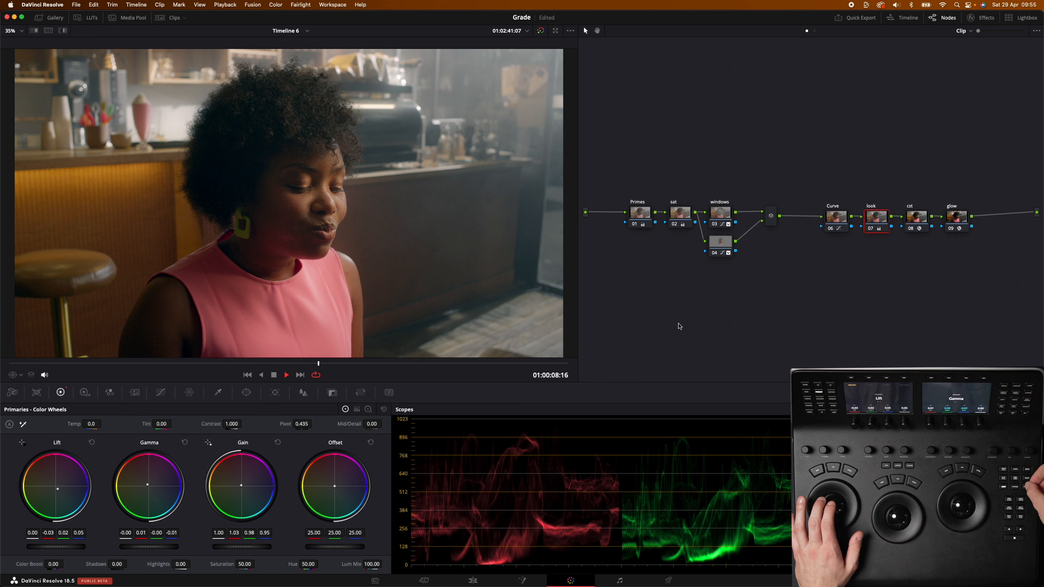
- Compare the shot with the adjusted look node disabled and enabled
key("super+d")
key("super+d")
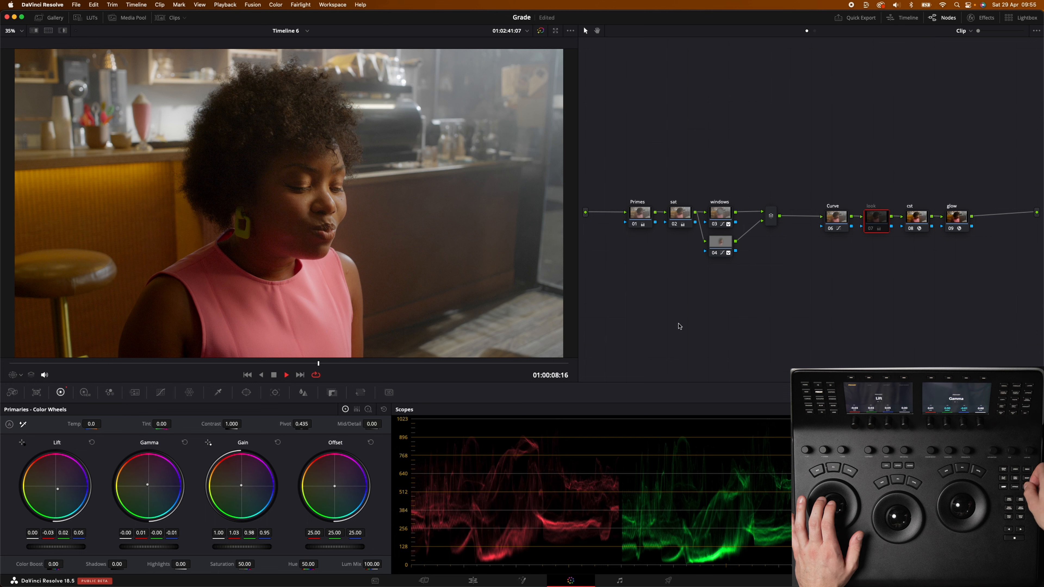
key("super+d")
key("super+d")
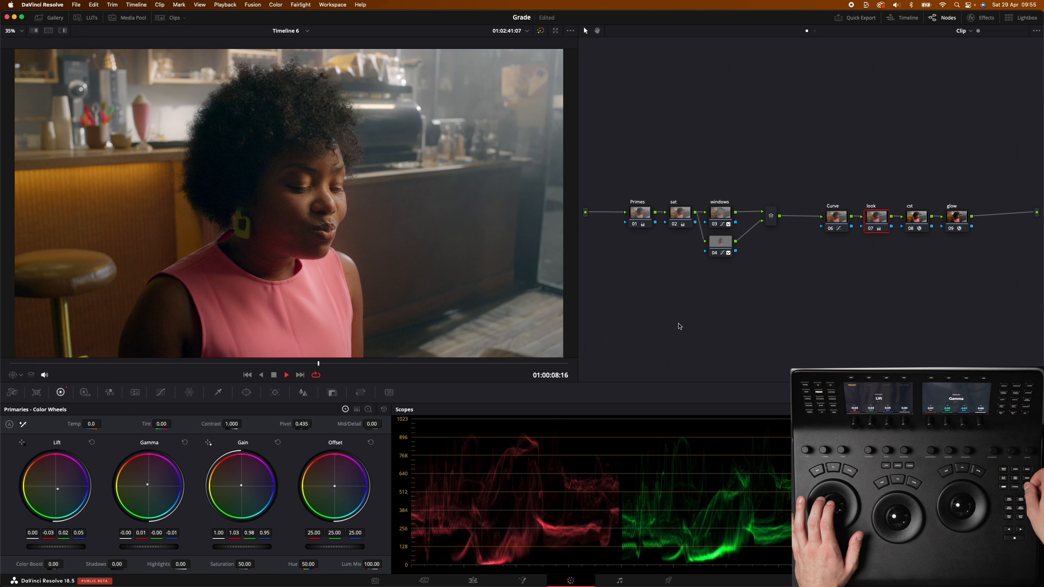